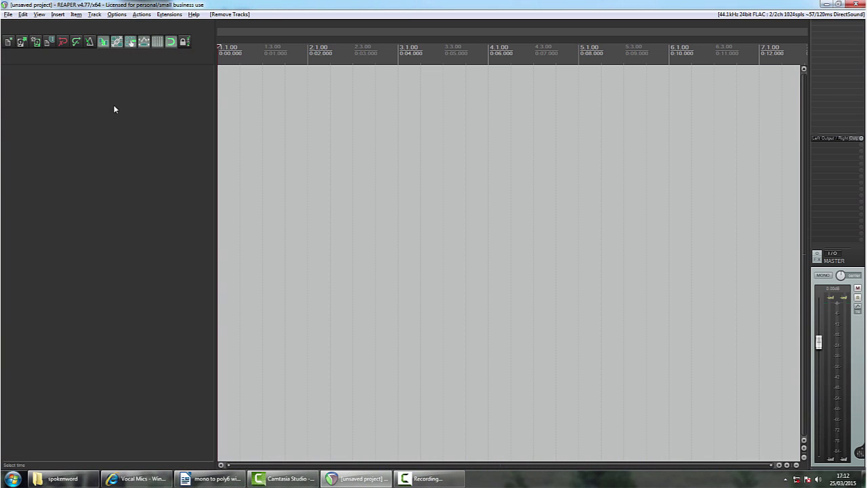
Step: Add a new track named 'splitter'
double_click(117, 102)
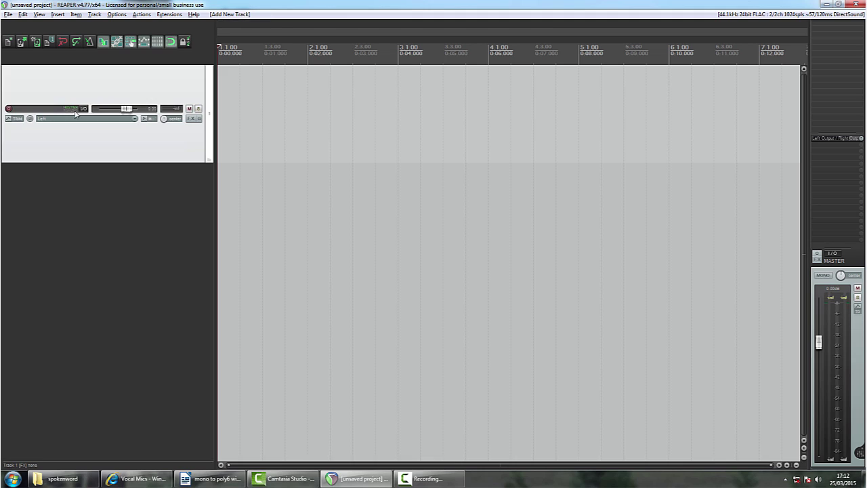
text(s)
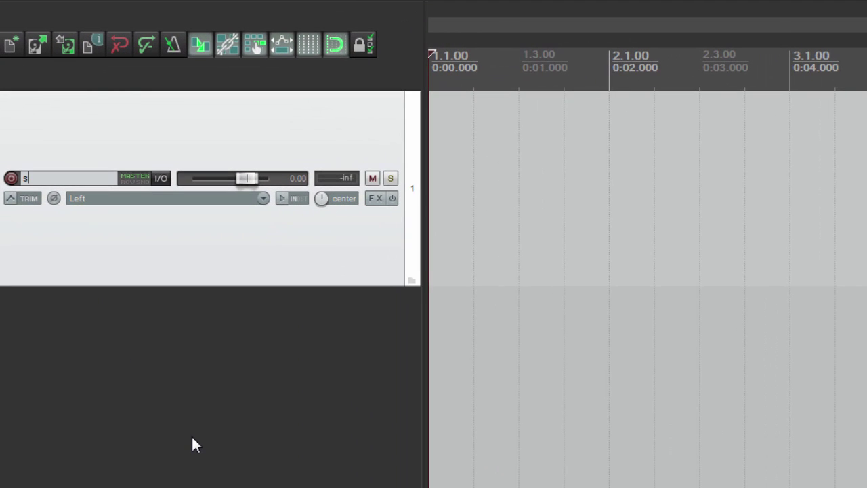
text(plitter)
key(Return)
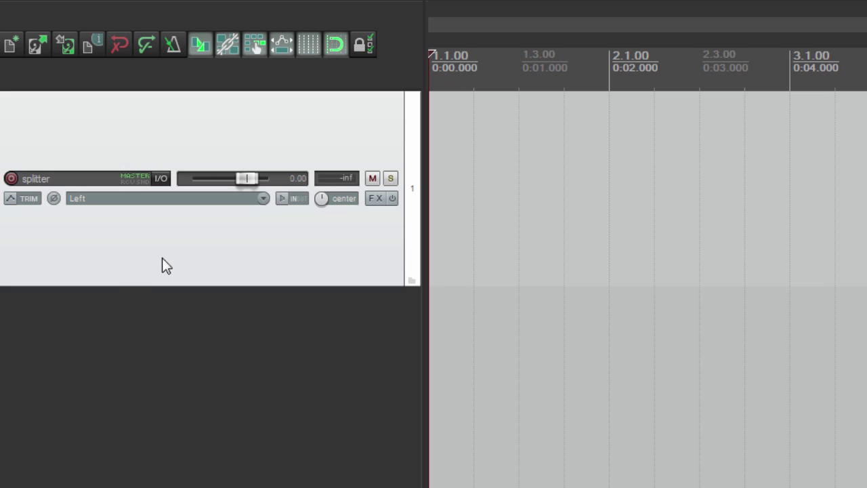
Step: Set splitter's input to AudioFire4 MIDI Channel 1, arm it and enable input monitoring
click(262, 199)
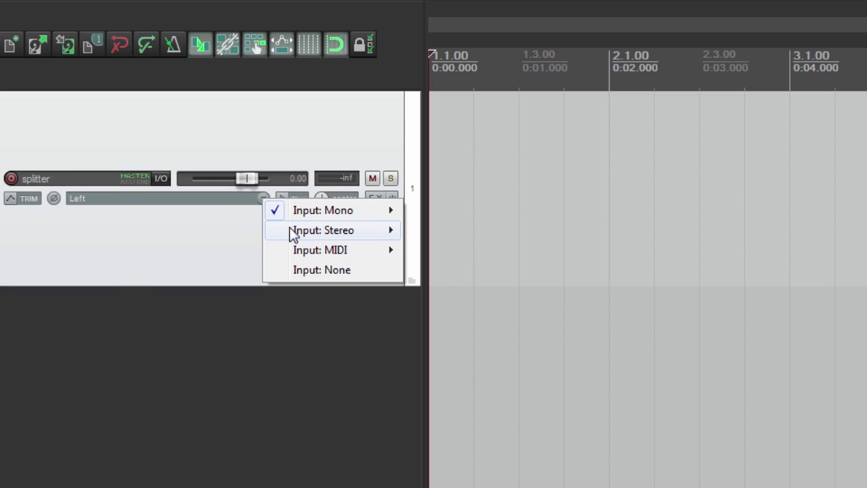
mouse_move(357, 251)
mouse_move(595, 250)
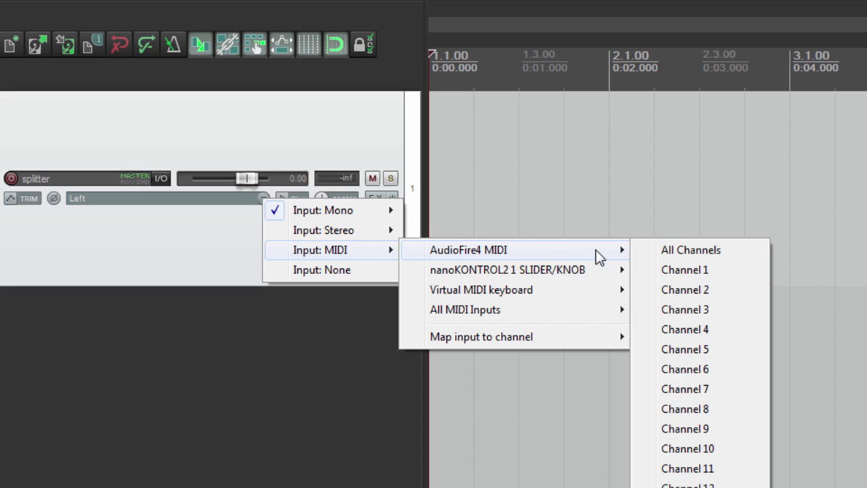
click(690, 271)
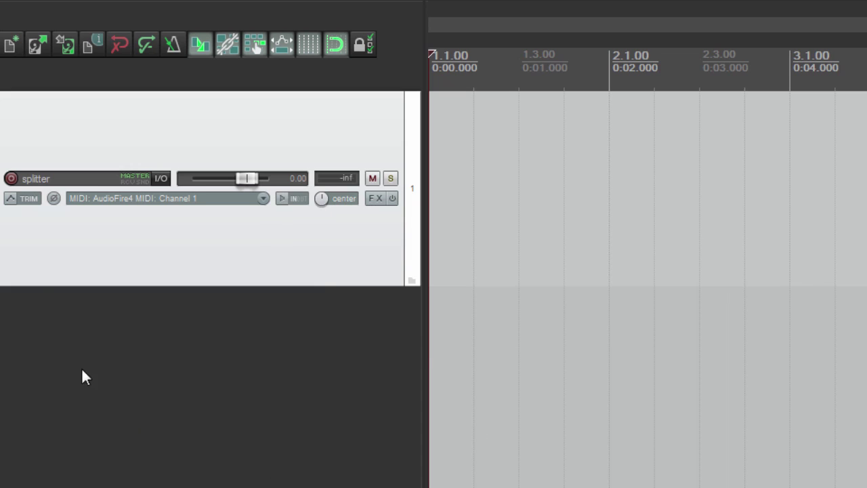
click(11, 179)
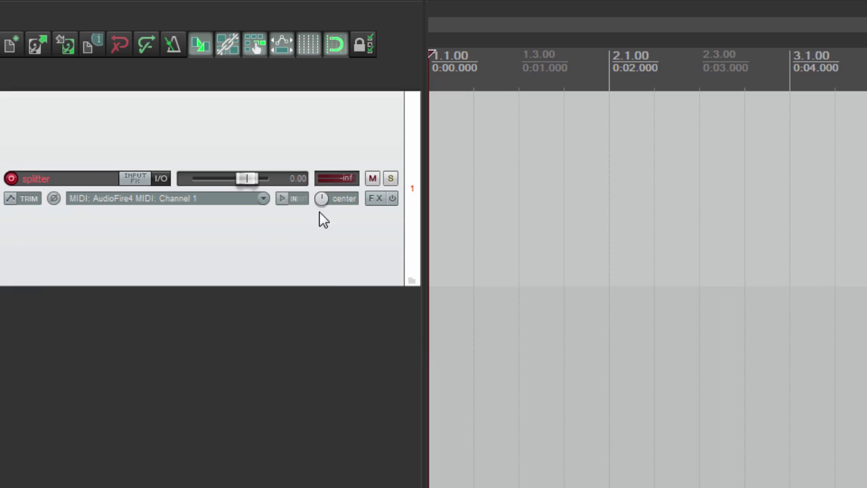
click(281, 199)
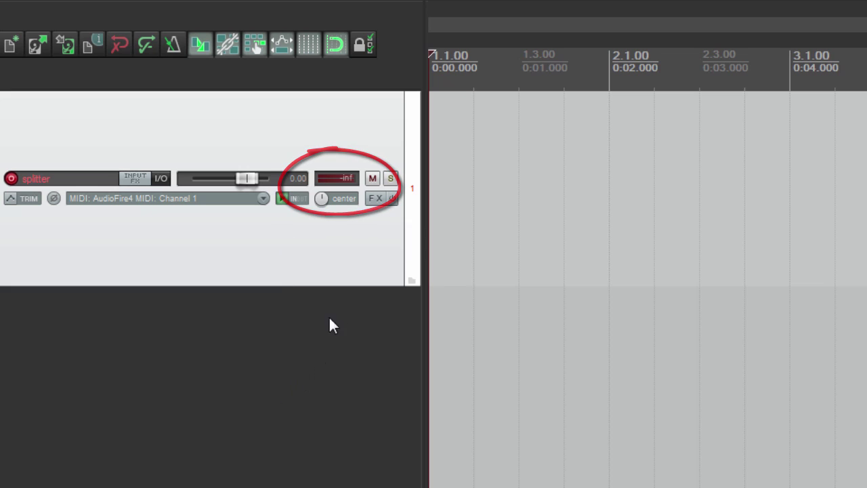
click(376, 199)
Step: Add JS poly_mono_midi_router to splitter with Input Channel 1, then close the FX window
click(369, 310)
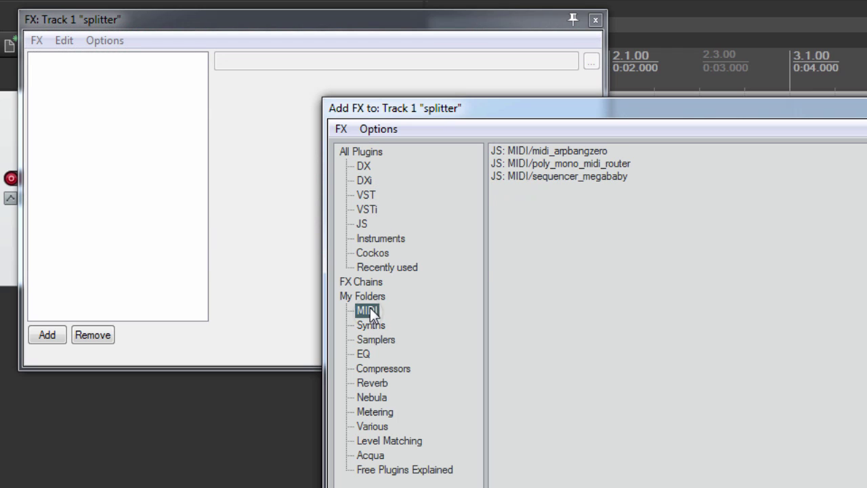
double_click(550, 164)
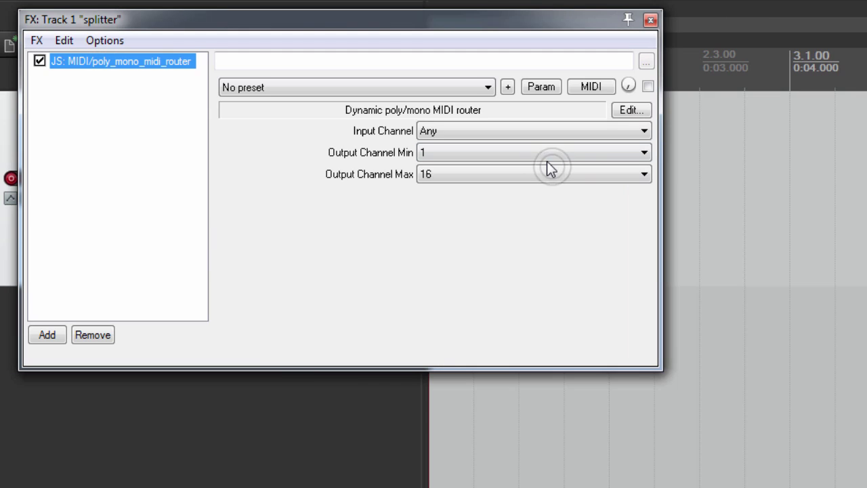
click(617, 131)
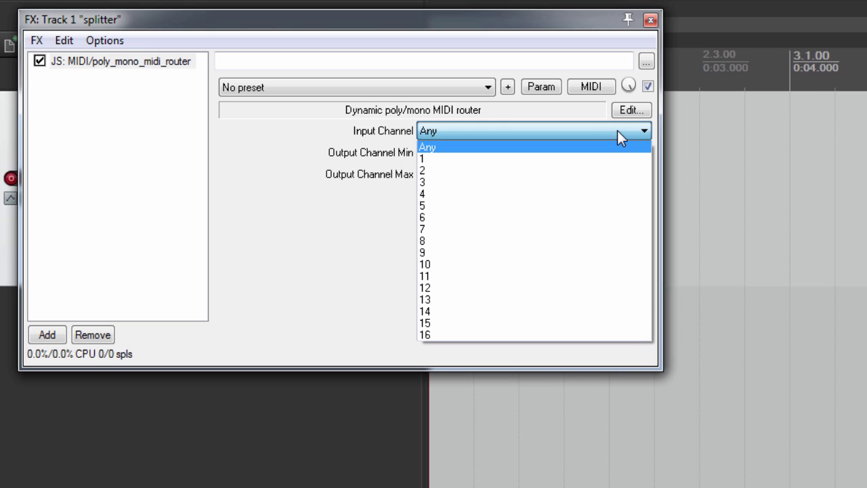
click(590, 160)
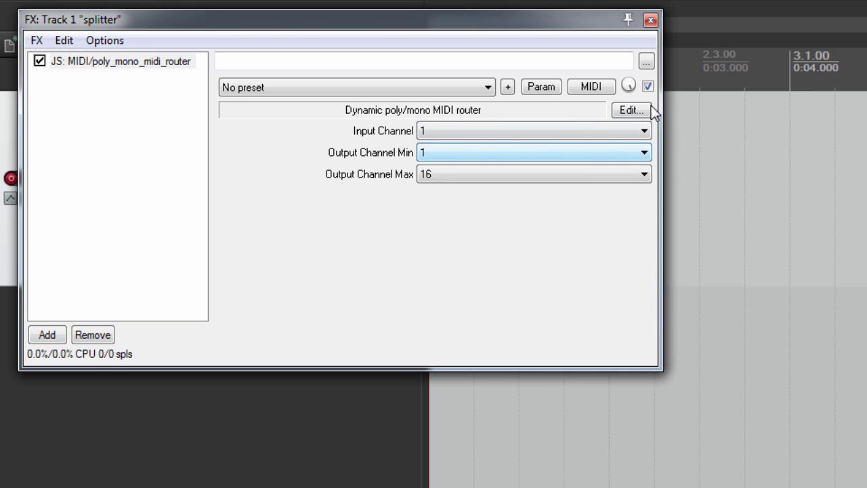
click(650, 20)
Step: Add a second track named 'monark 1'
double_click(273, 323)
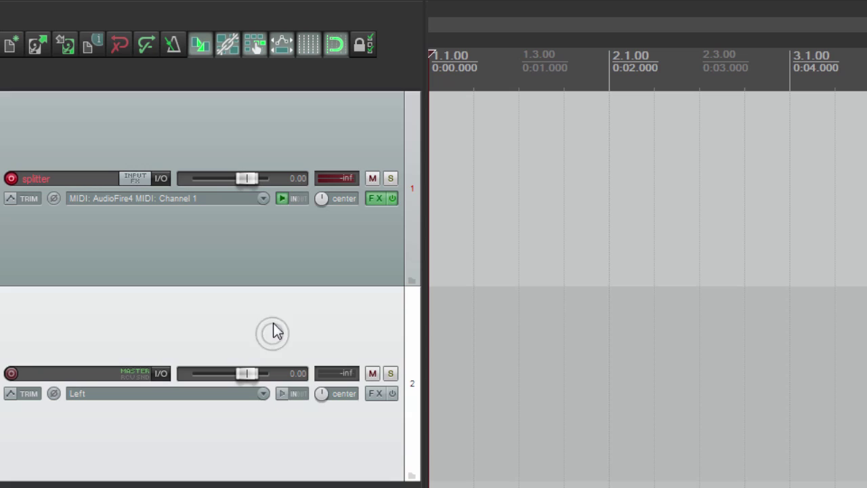
click(87, 371)
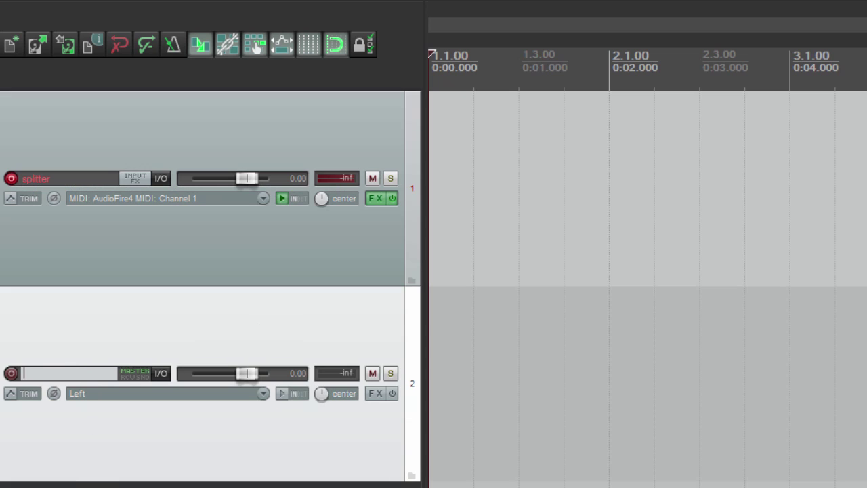
text(monark 1)
key(Return)
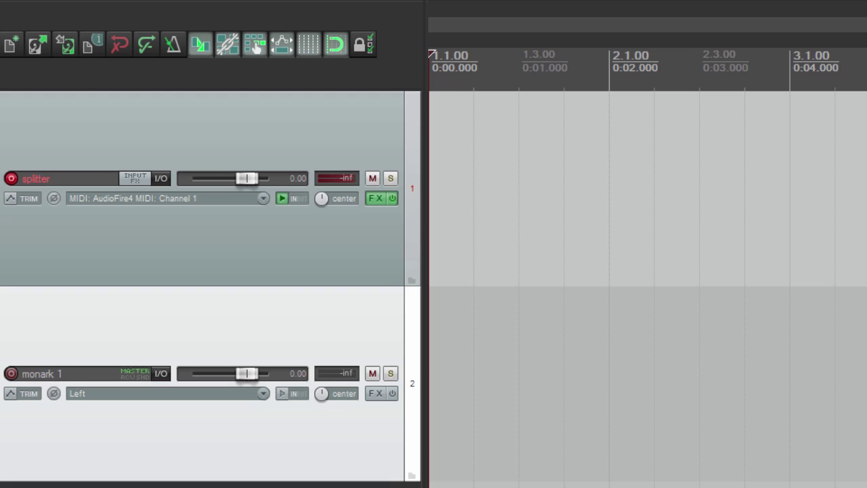
Step: Put the Monark synth on monark 1 with the Monark.ens ensemble loaded
click(375, 393)
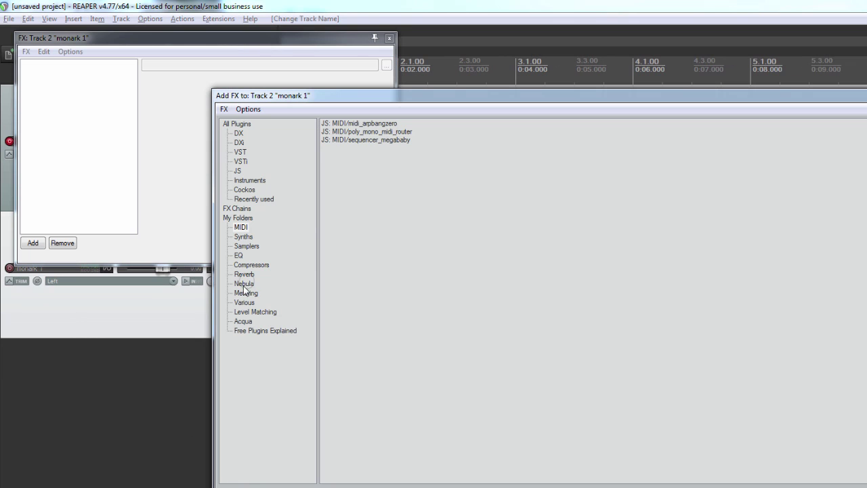
click(243, 236)
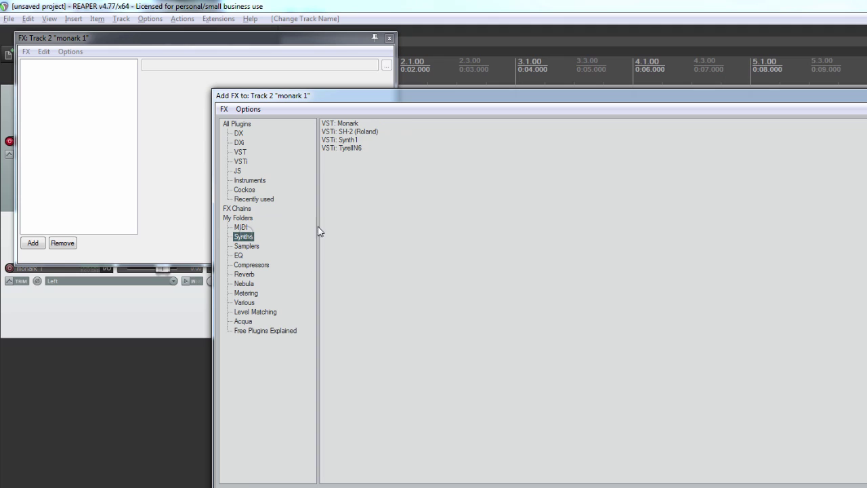
double_click(348, 123)
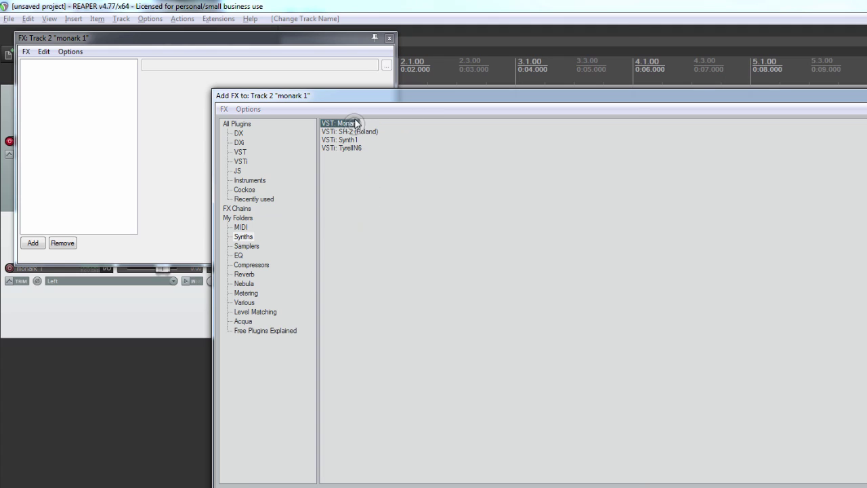
drag(172, 298, 300, 296)
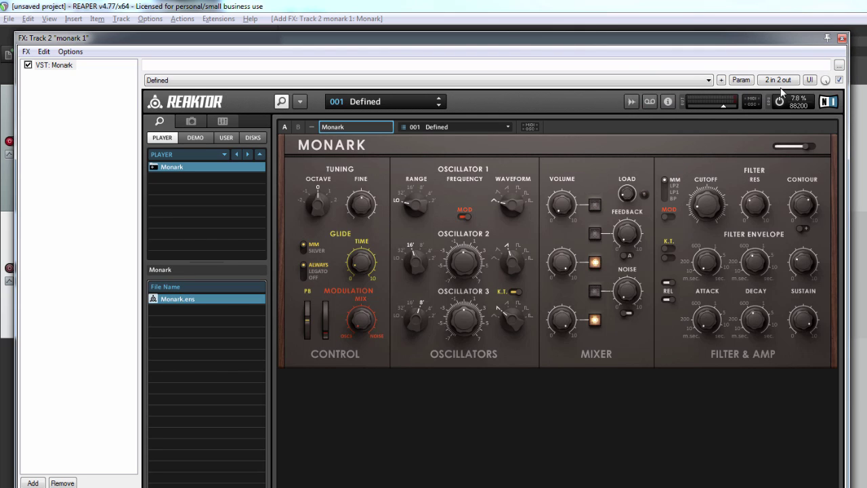
click(841, 39)
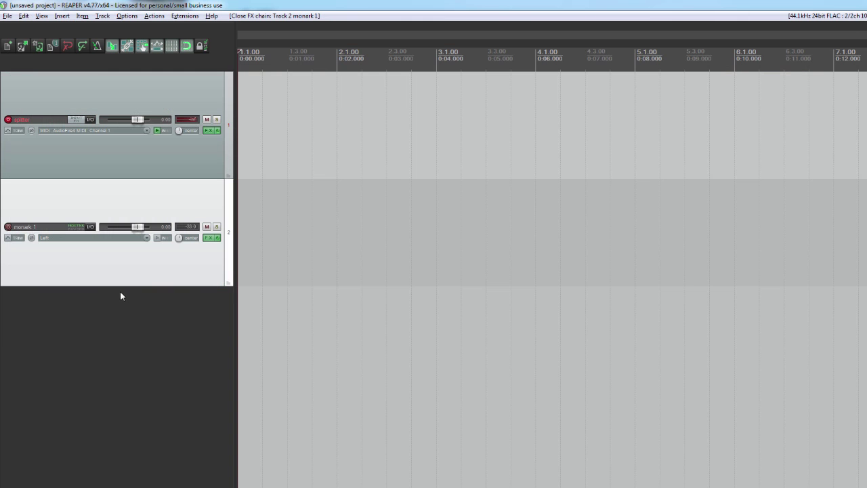
Step: Give monark 1 a receive from splitter, MIDI channel 1 into channel 1
click(90, 227)
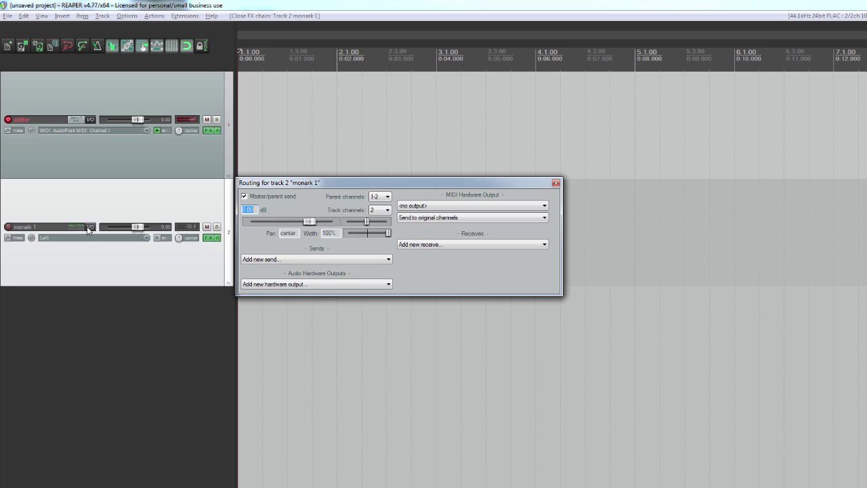
click(457, 244)
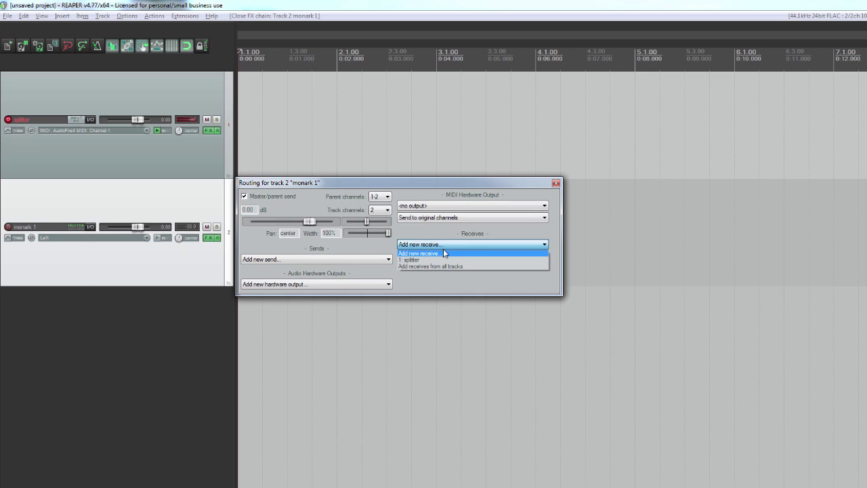
click(444, 260)
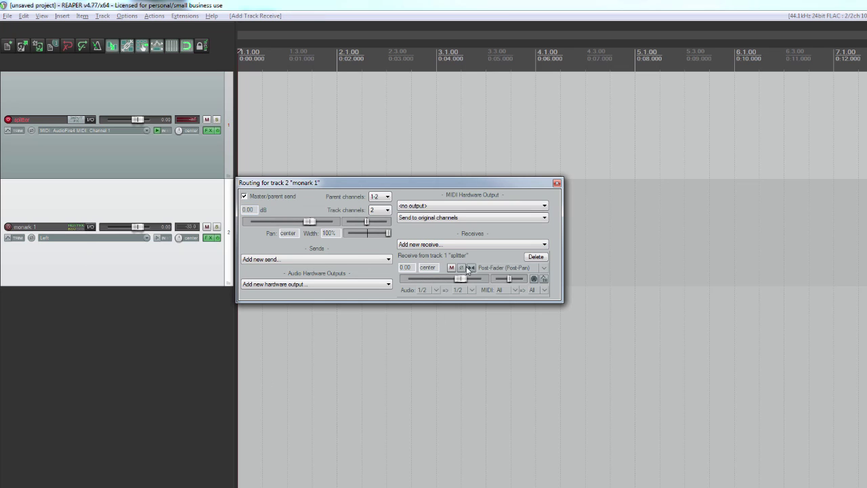
click(505, 290)
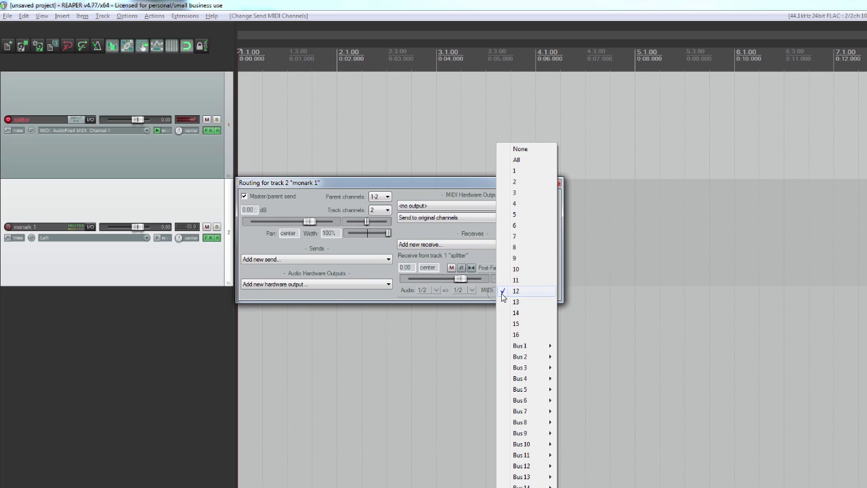
click(516, 171)
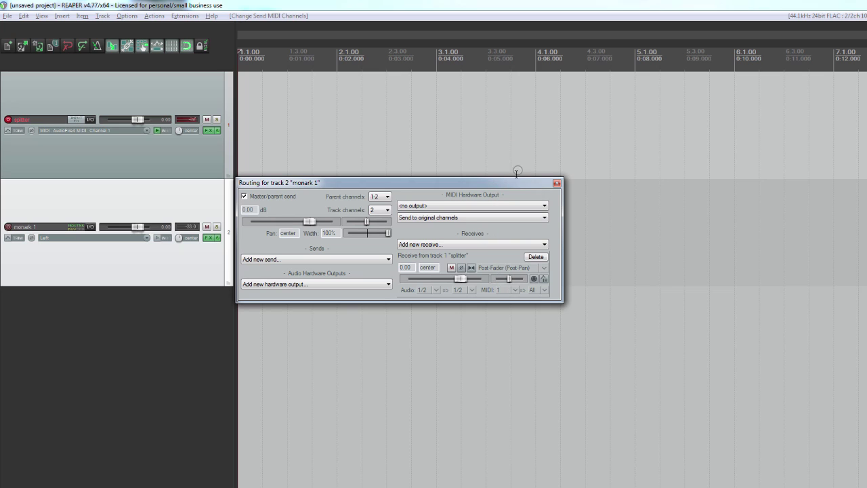
click(532, 290)
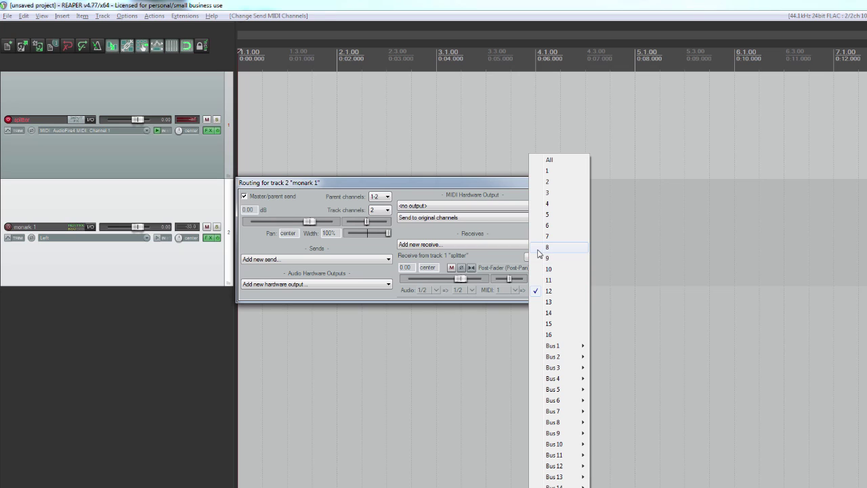
click(557, 175)
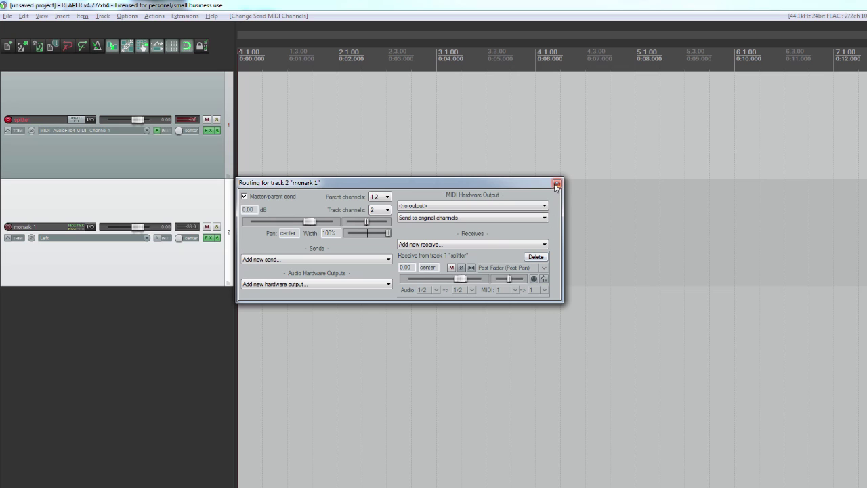
click(556, 184)
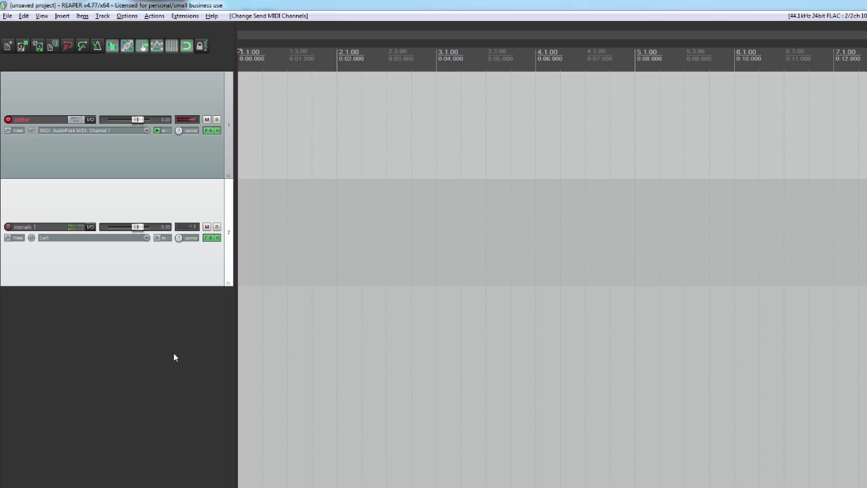
Step: Lower monark 1's track volume to -10 dB in its routing window
click(90, 226)
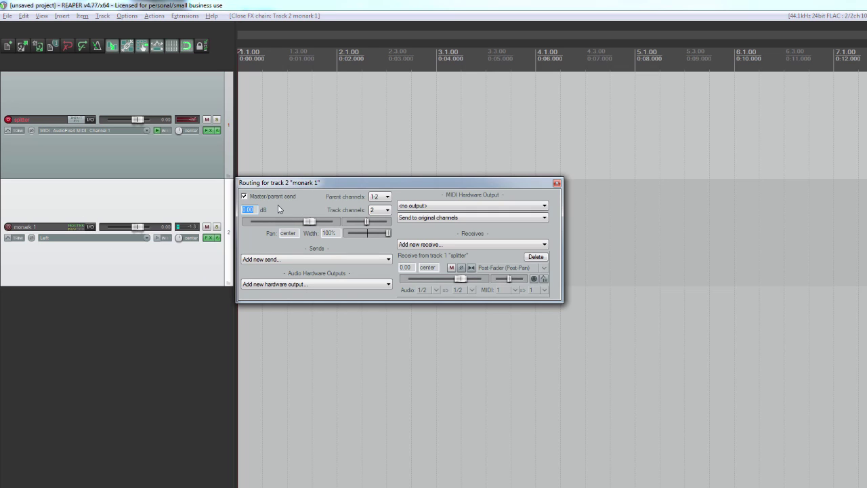
text(-10)
key(Return)
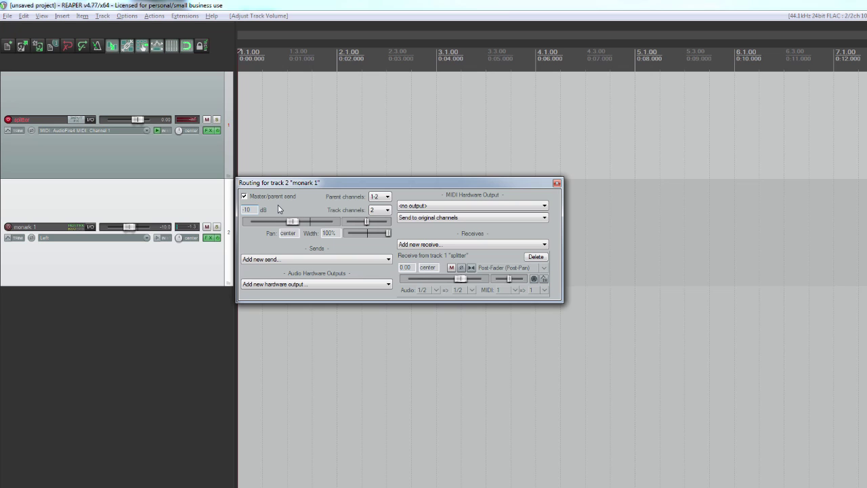
Step: Duplicate monark 1 repeatedly until there are seven monark tracks
key(Escape)
right_click(76, 227)
click(127, 299)
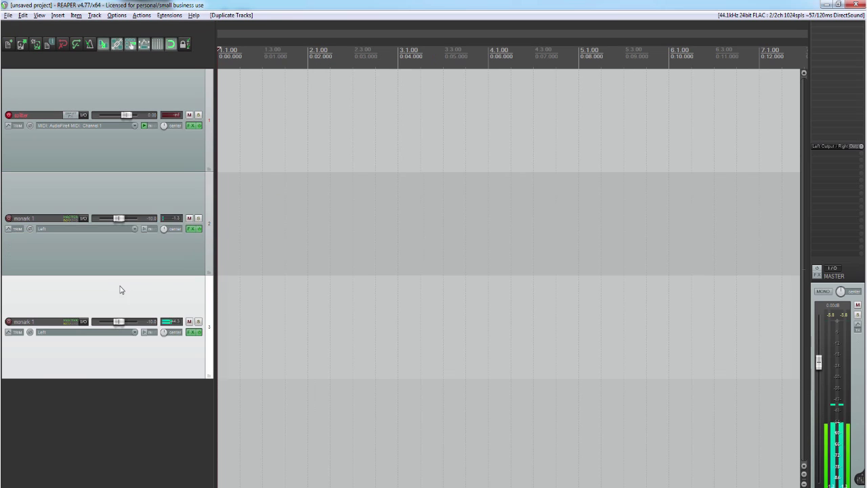
click(103, 16)
click(143, 89)
right_click(83, 411)
click(146, 203)
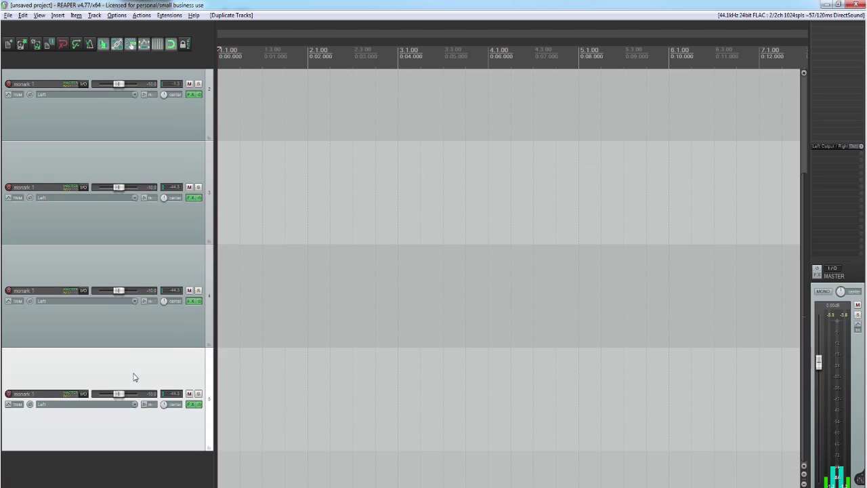
right_click(135, 379)
click(177, 170)
right_click(139, 474)
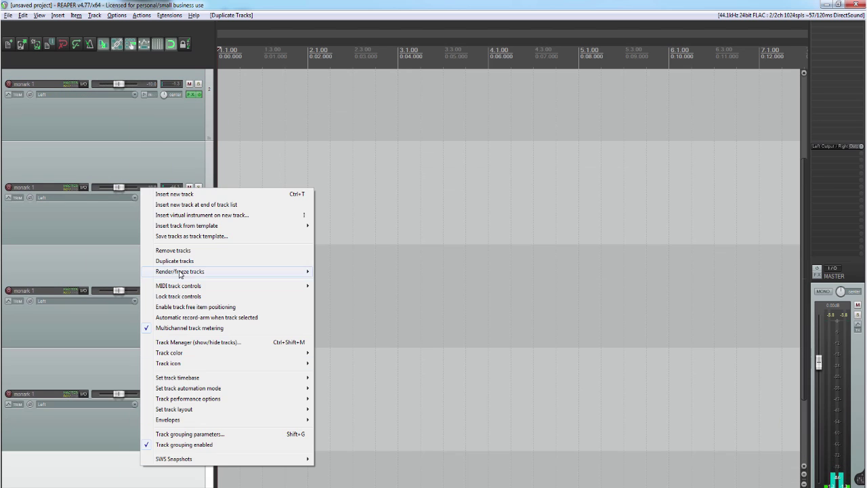
click(188, 266)
right_click(116, 363)
click(182, 163)
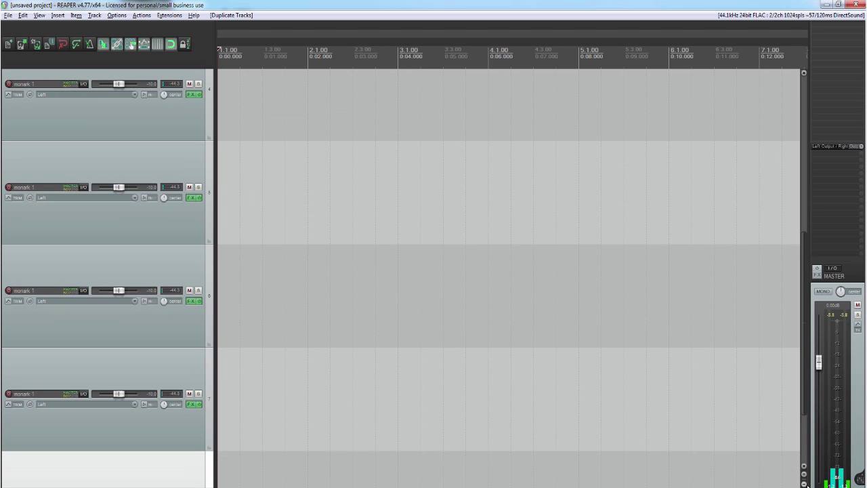
Step: Shrink track heights so all tracks fit and name the copies monark 2 through monark 7
click(803, 483)
click(804, 482)
click(803, 482)
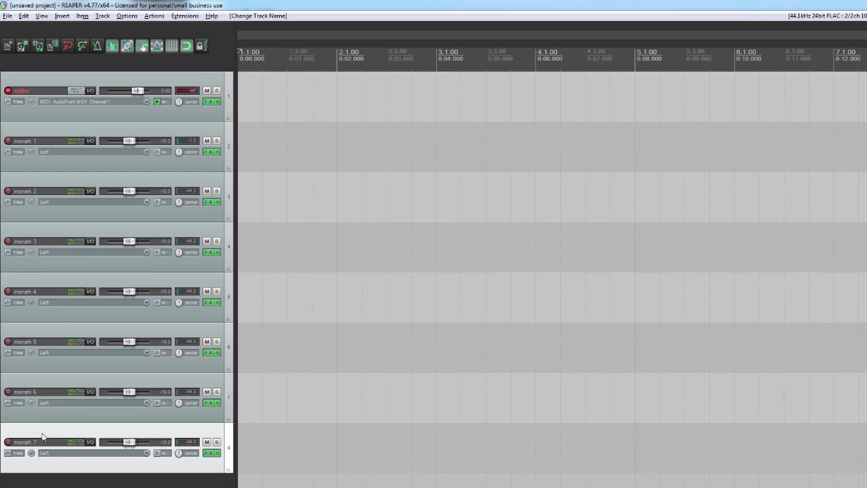
Step: In splitter's routing, send MIDI channels 2, 3 and 4 to monark 2, 3 and 4
click(91, 92)
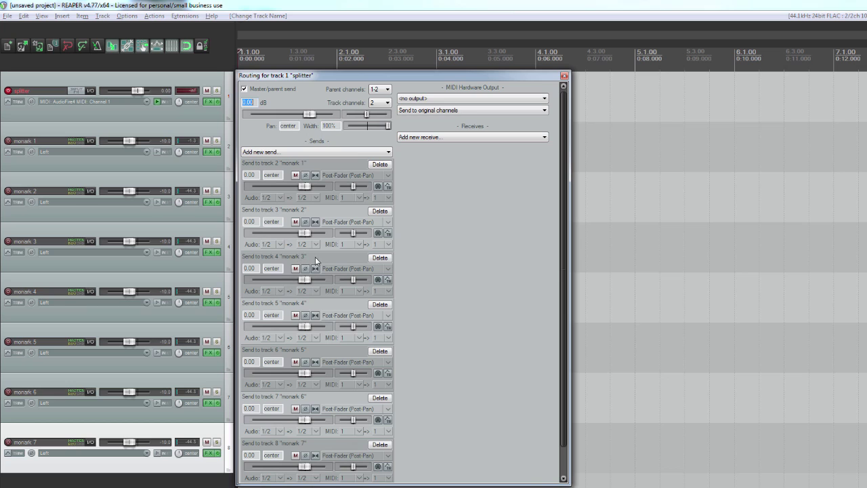
click(348, 245)
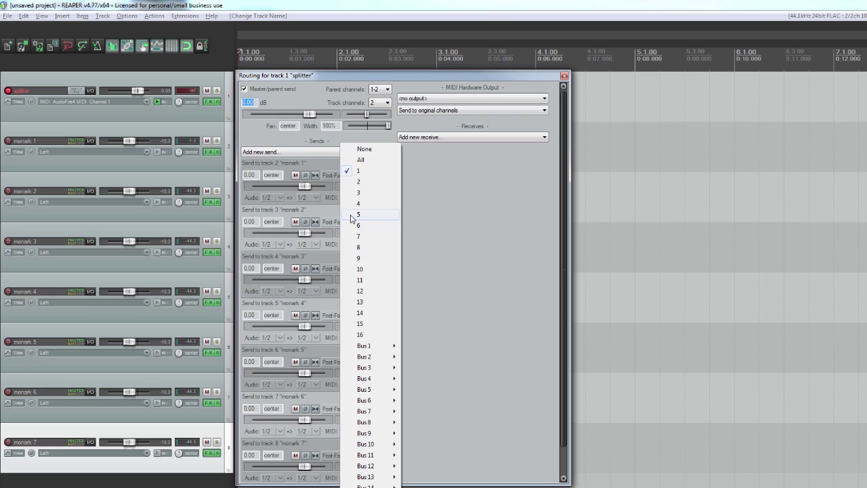
click(364, 183)
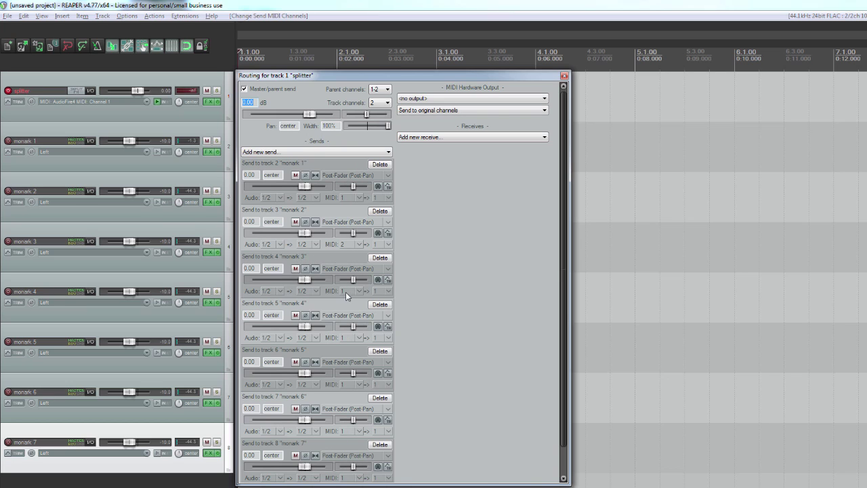
click(345, 292)
click(366, 202)
click(343, 337)
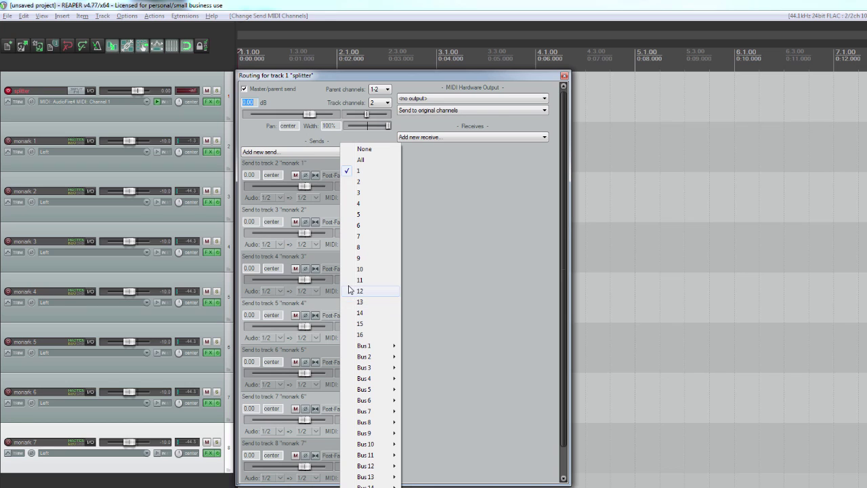
click(366, 212)
Step: Send MIDI channels 5, 6 and 7 to monark 5, 6 and 7, then close the routing window
click(344, 384)
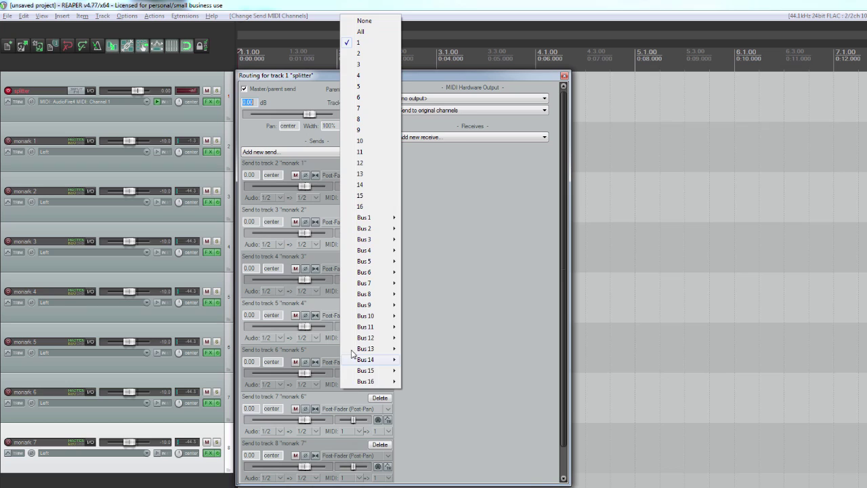
click(366, 87)
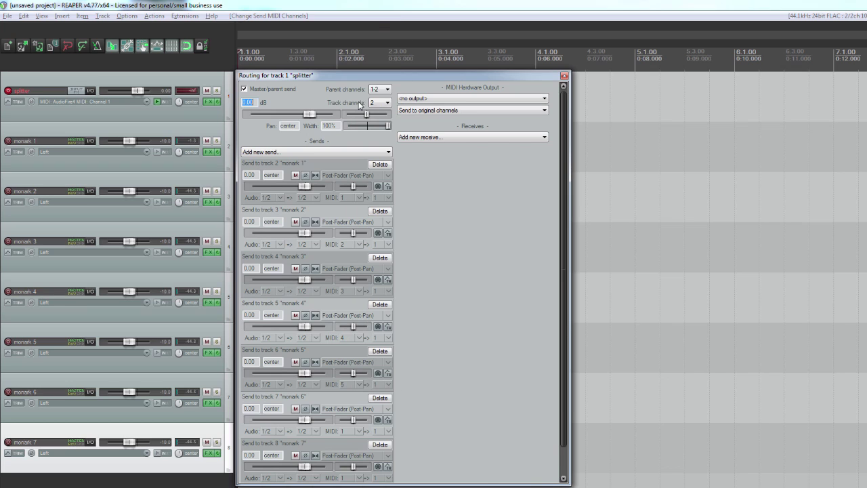
click(344, 432)
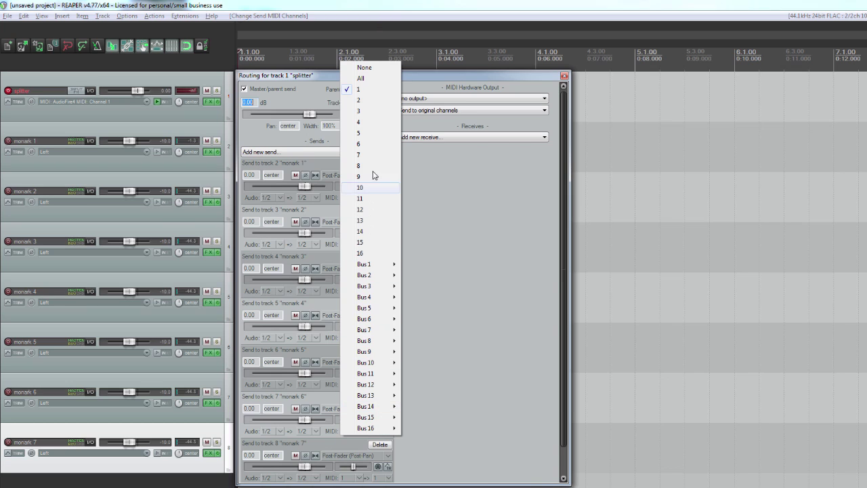
click(373, 146)
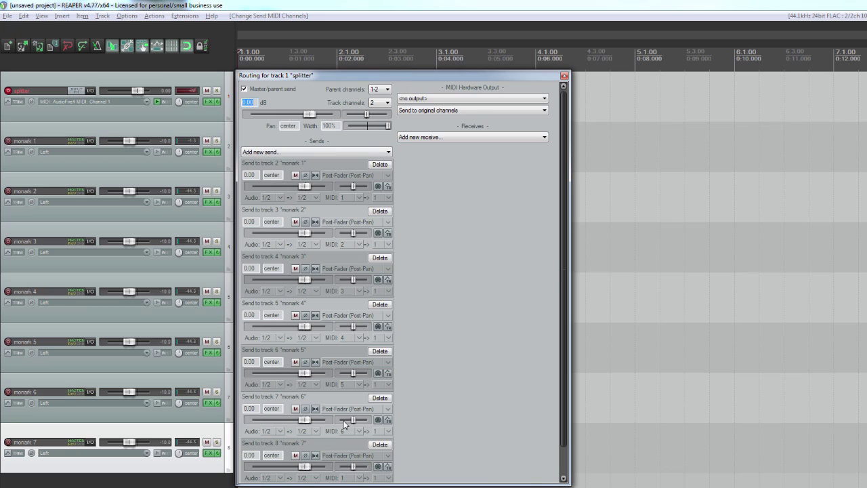
click(344, 478)
click(371, 202)
key(Escape)
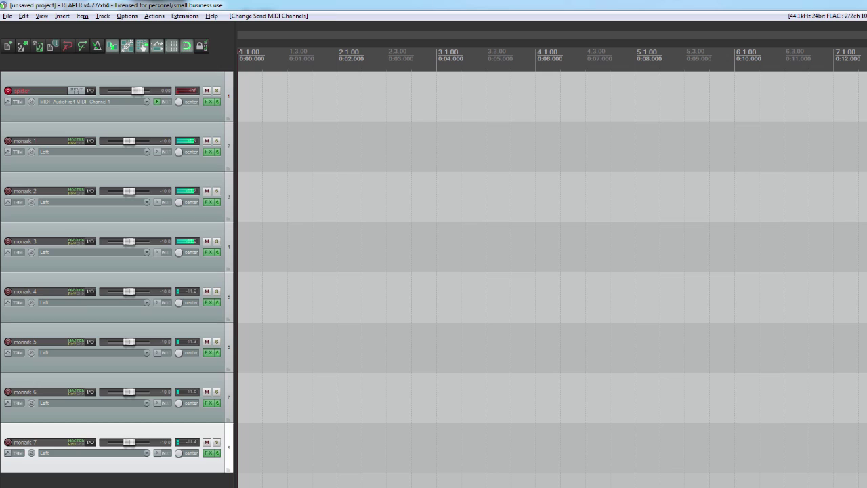